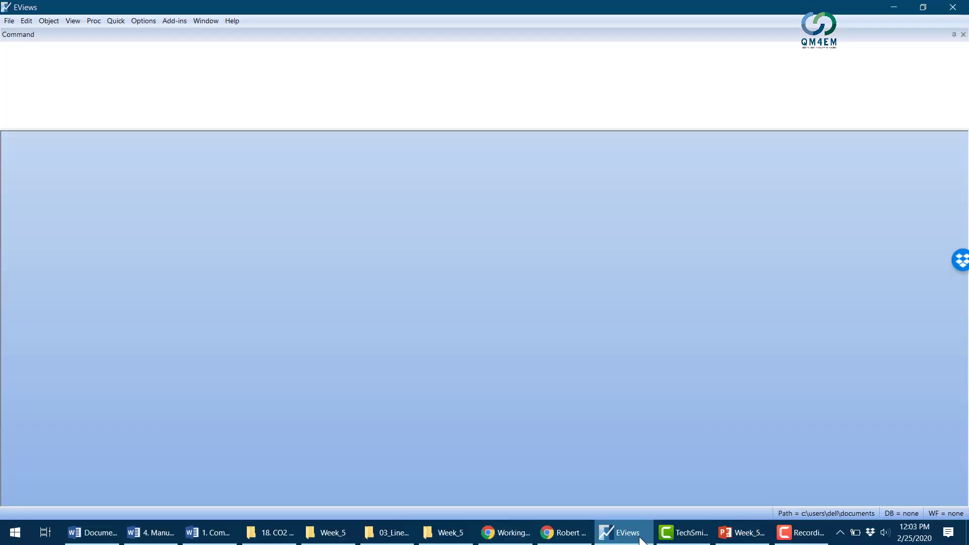
Import the Excel data file from the D: drive with the wizard's detected settings
click(9, 21)
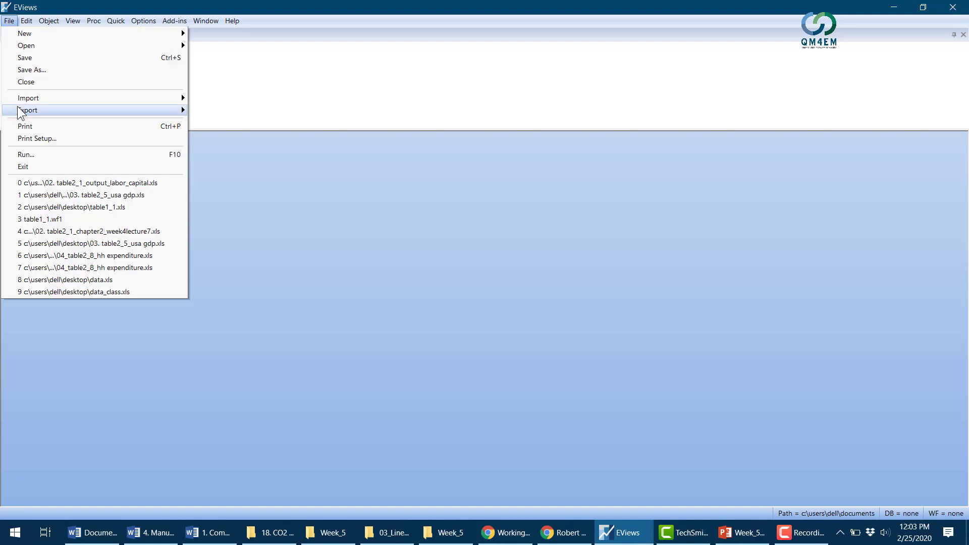
mouse_move(101, 98)
click(237, 98)
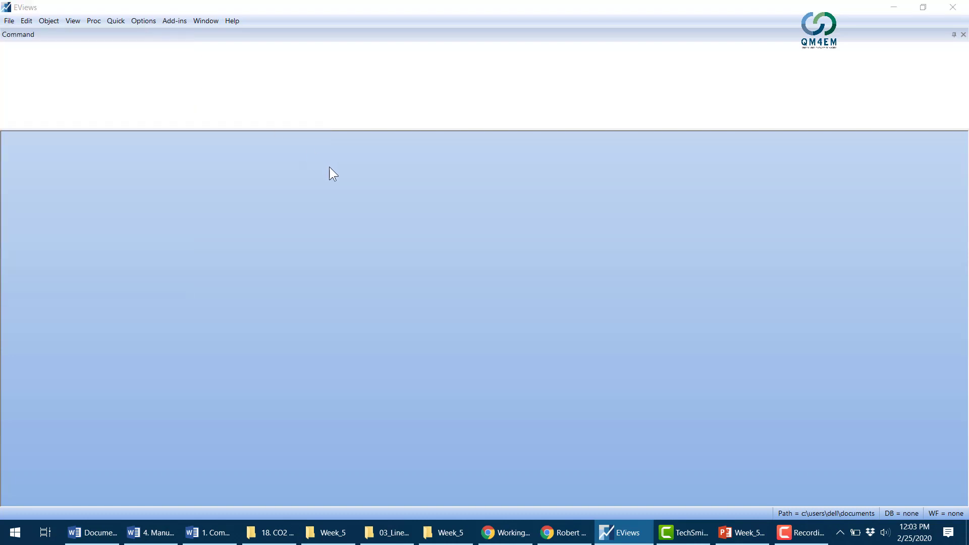
drag(385, 265, 386, 287)
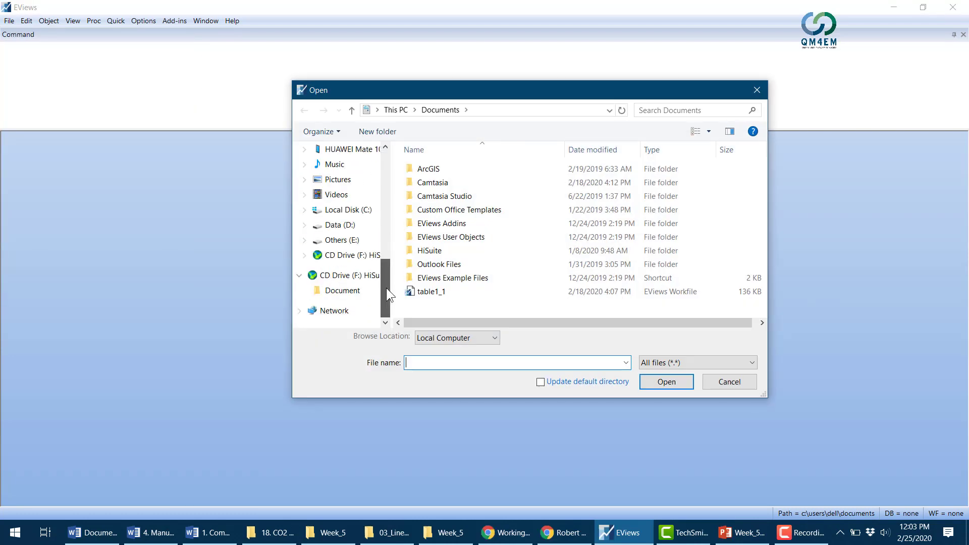
click(357, 231)
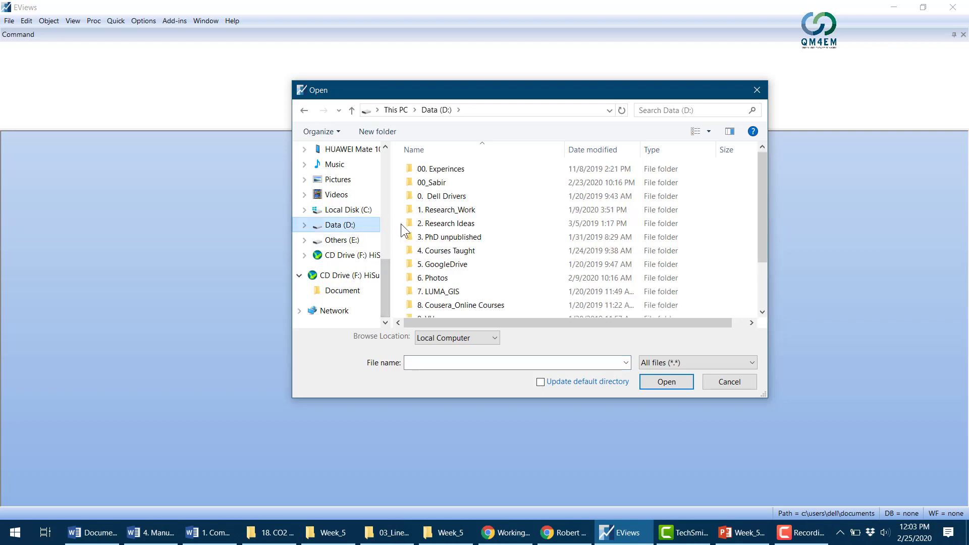
double_click(427, 170)
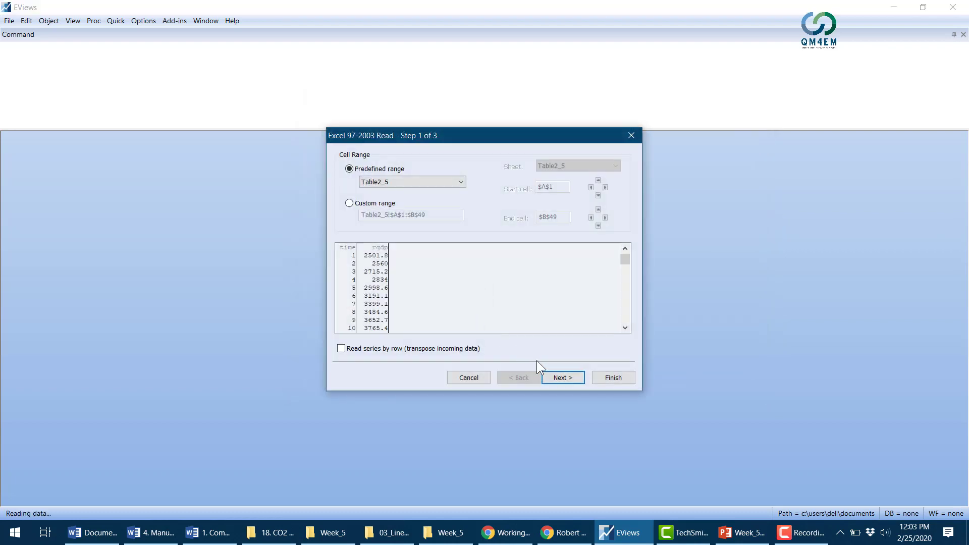
click(559, 378)
click(560, 377)
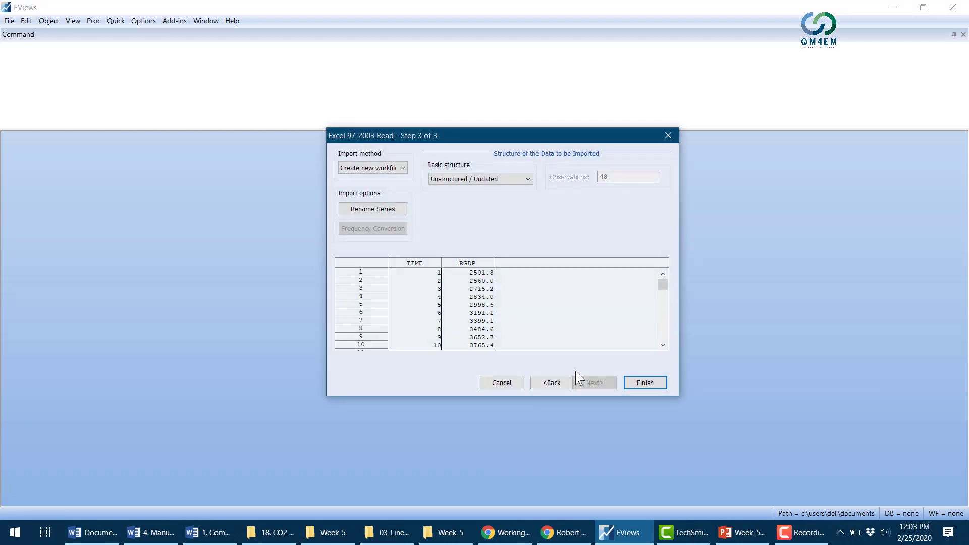
click(649, 385)
click(462, 282)
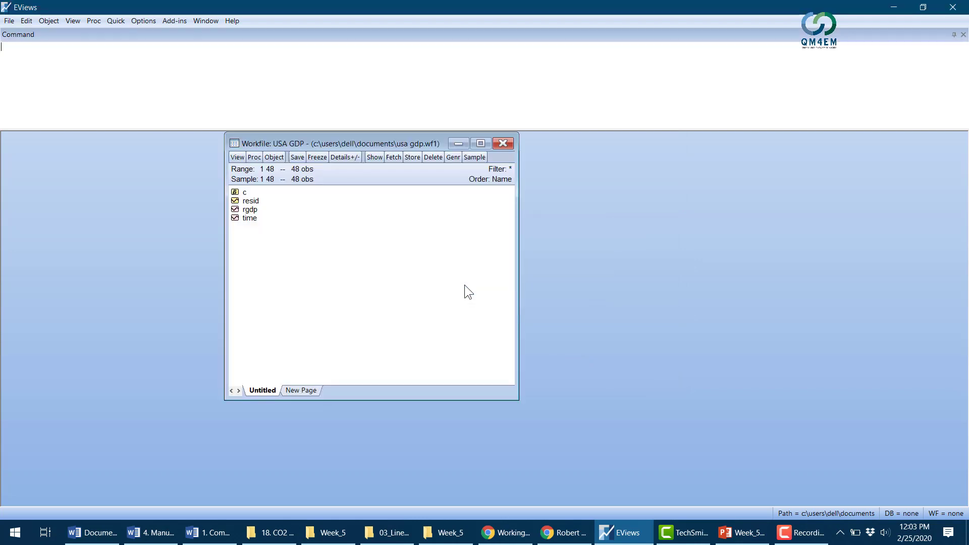
drag(281, 147, 139, 148)
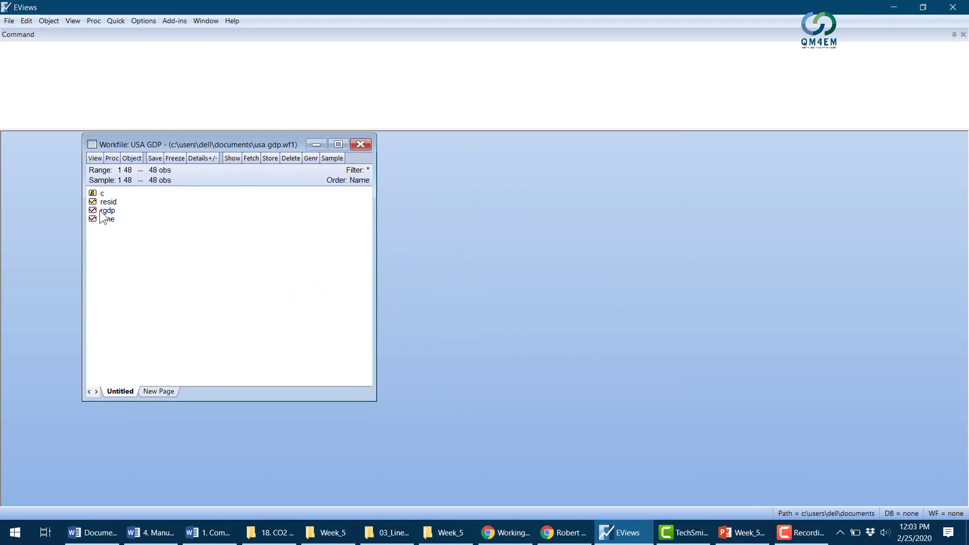
click(107, 211)
ctrl+click(107, 221)
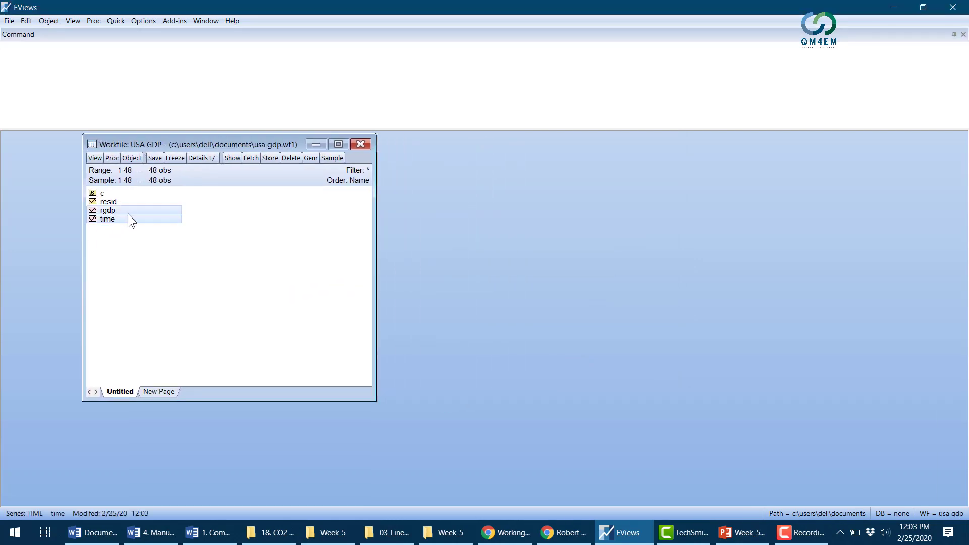
click(117, 240)
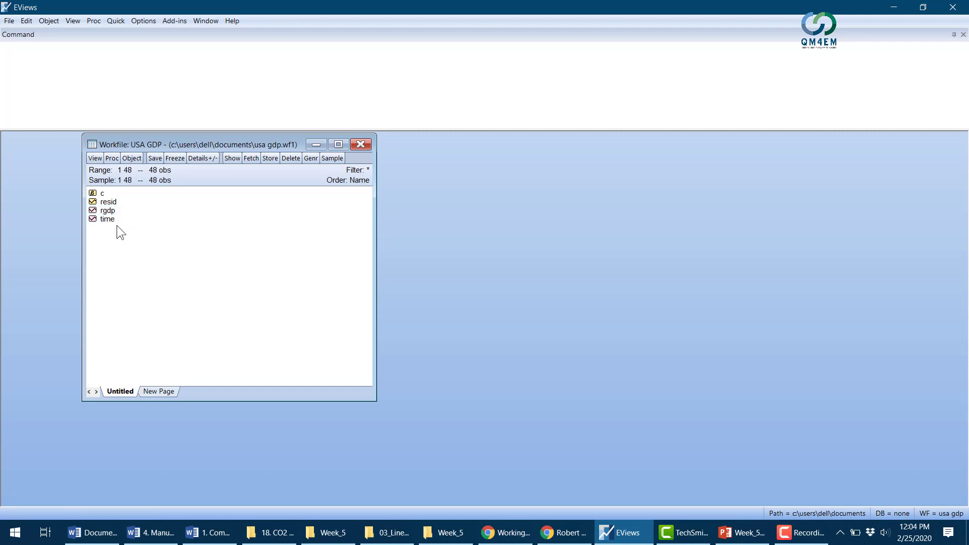
click(113, 210)
ctrl+click(114, 218)
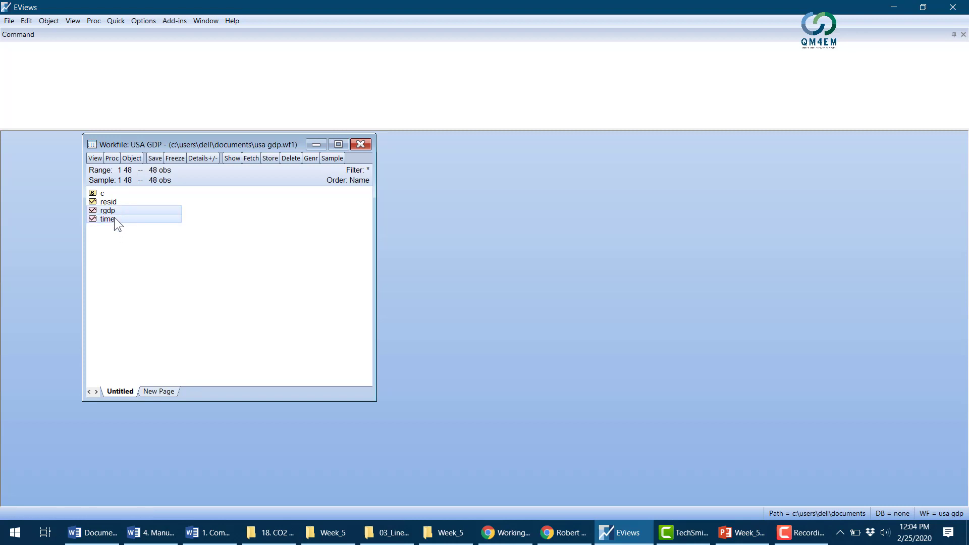
right_click(116, 218)
mouse_move(198, 225)
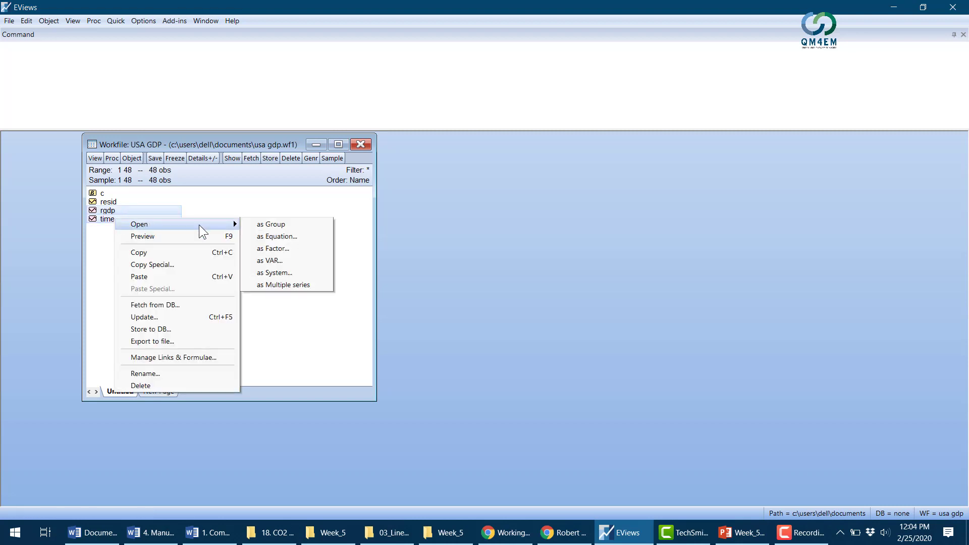
click(298, 228)
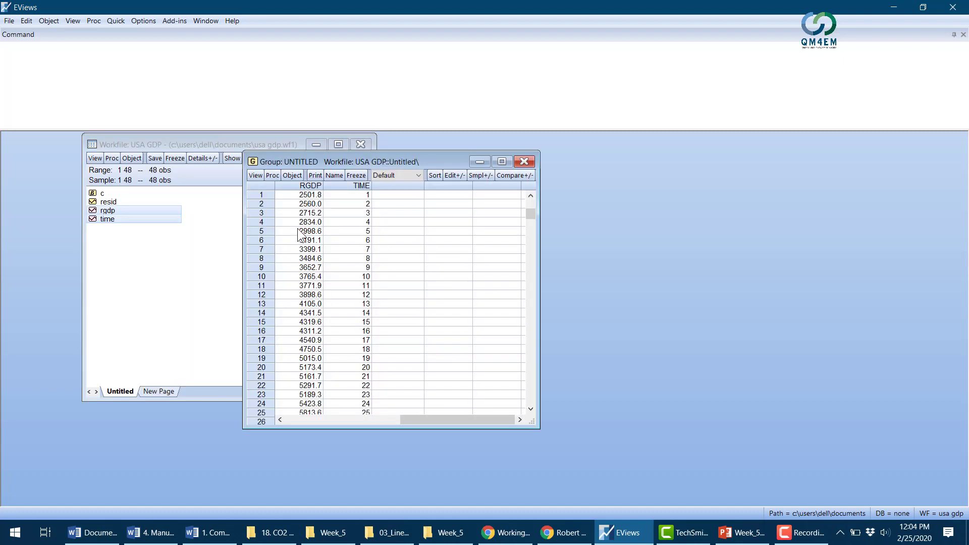
click(309, 196)
key(Right)
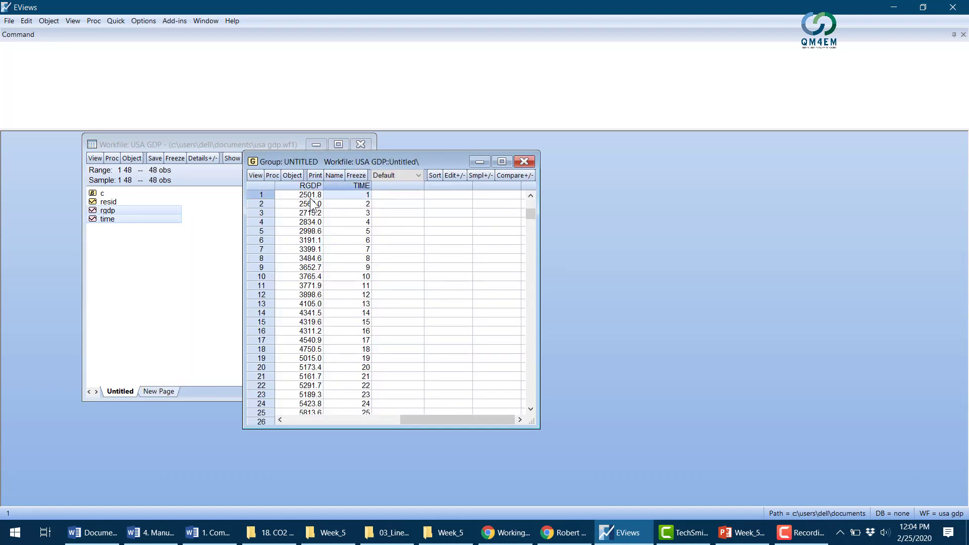
key(Left)
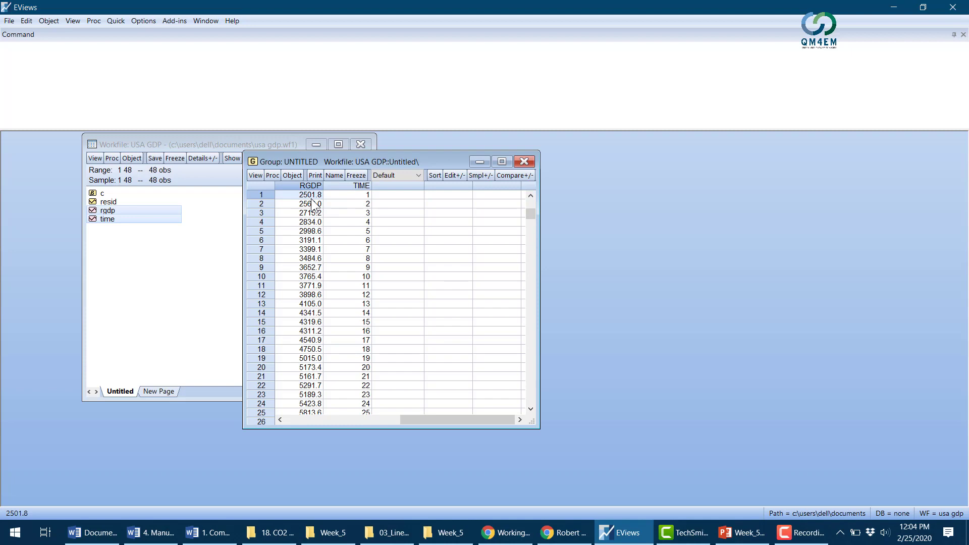
key(Right)
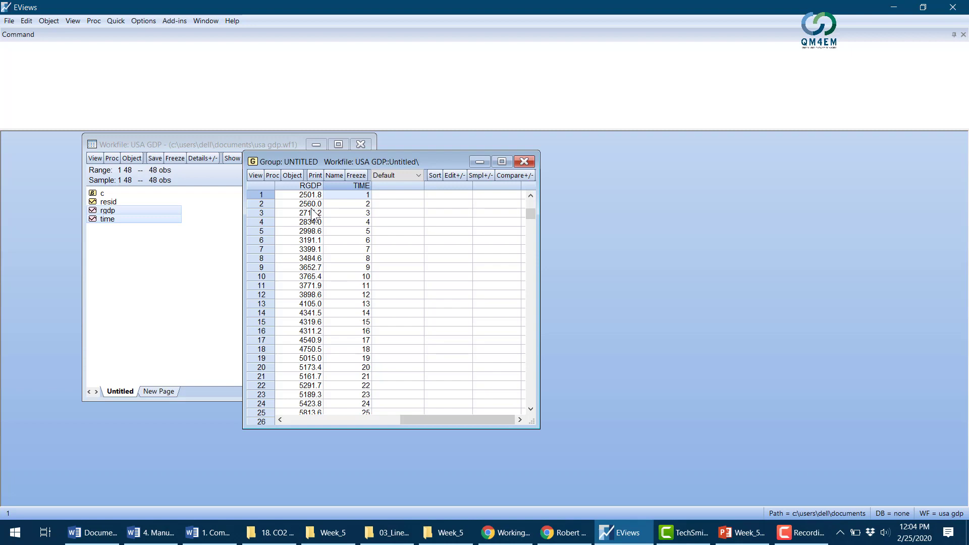
click(347, 208)
scroll(348, 237, down, 8)
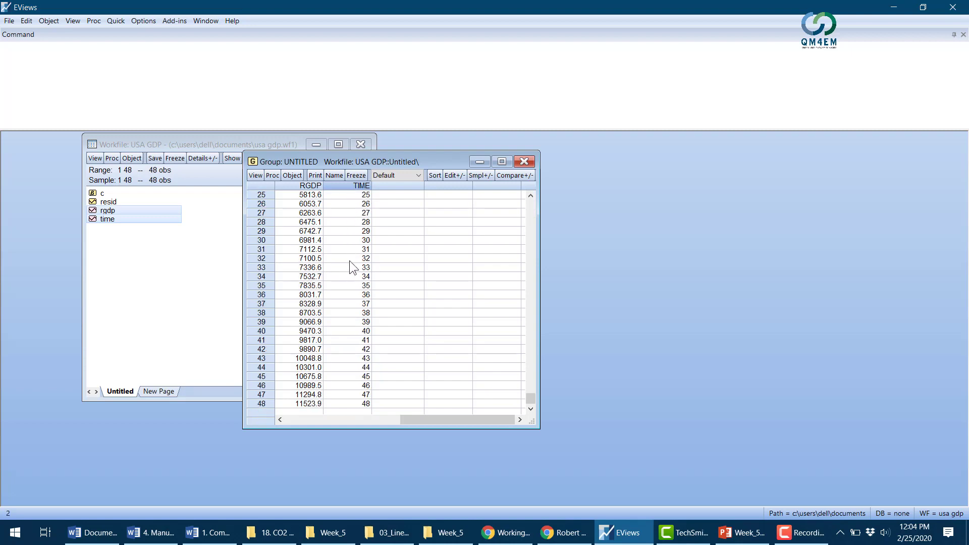
click(520, 161)
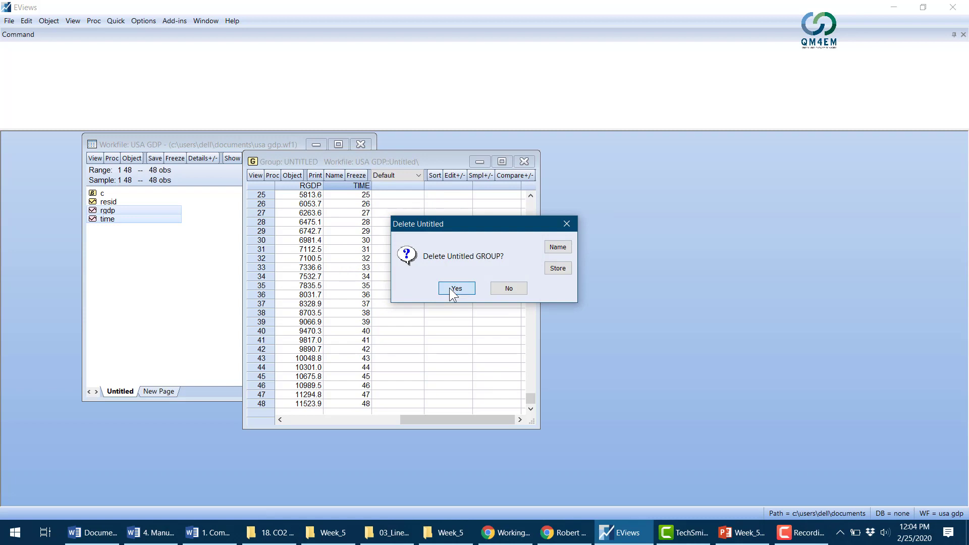
click(456, 288)
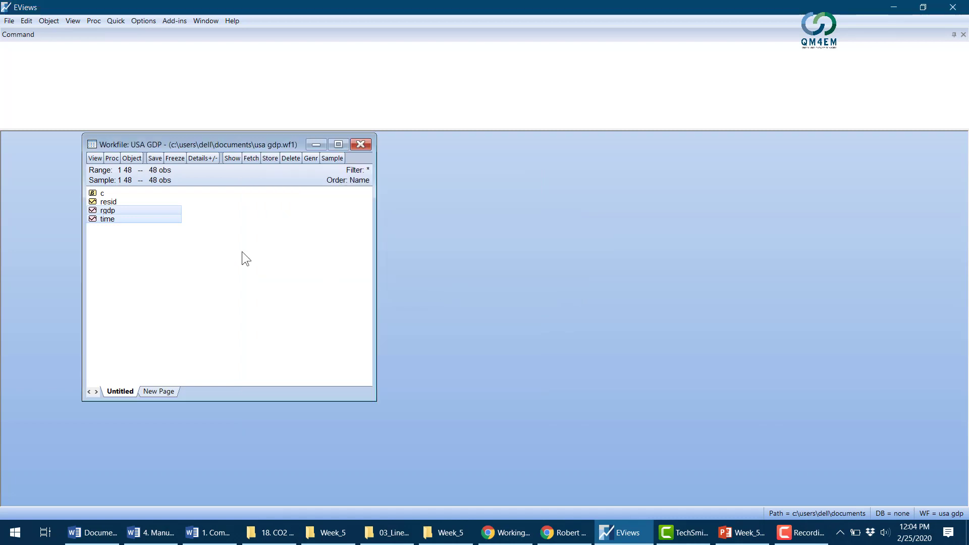
click(240, 252)
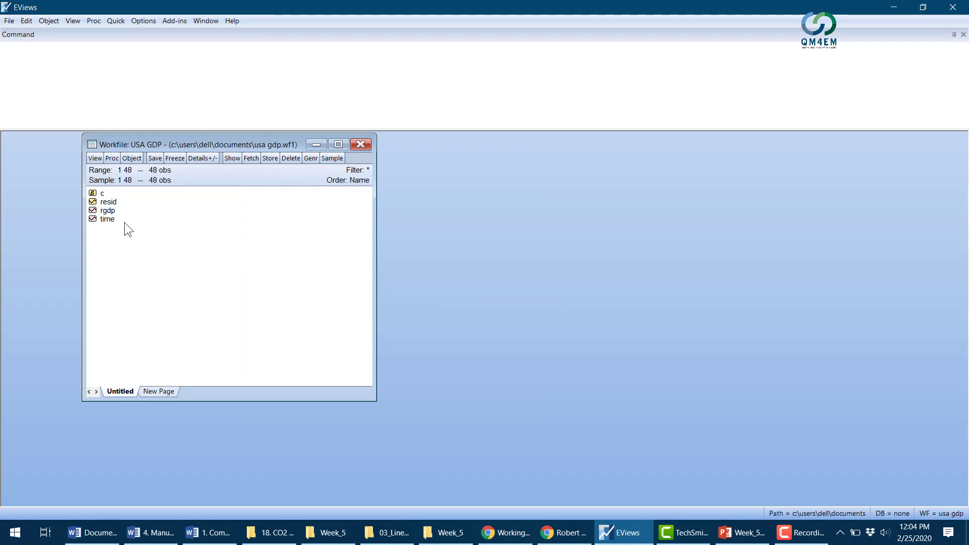
click(111, 212)
click(132, 158)
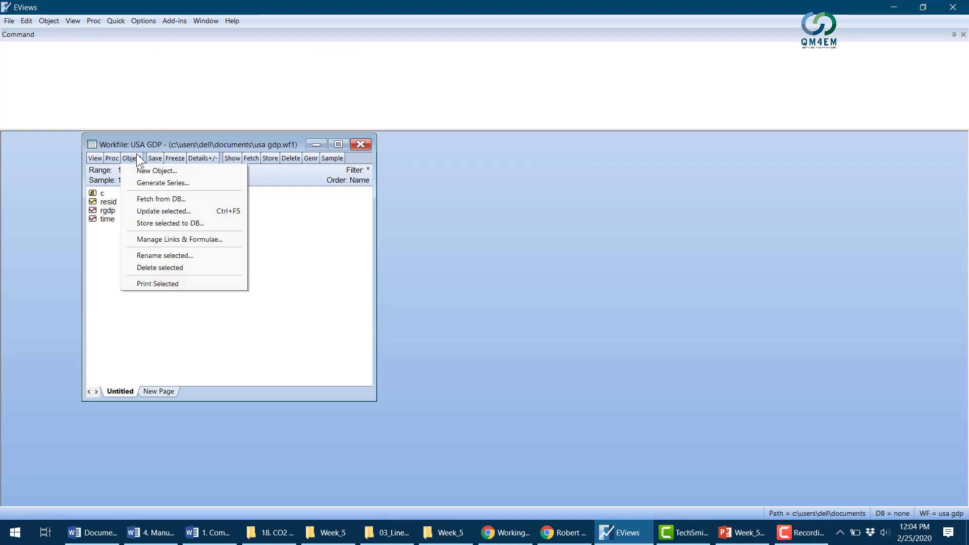
click(148, 184)
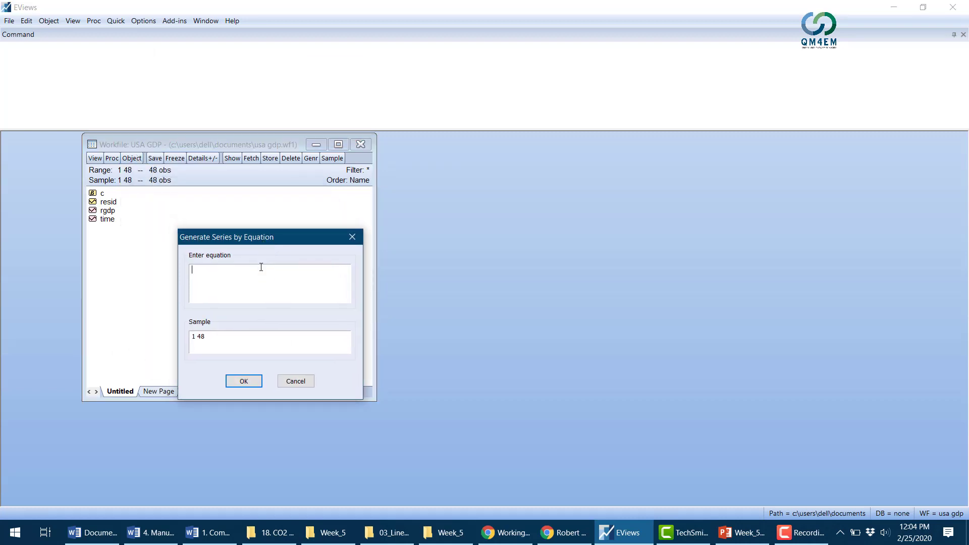
text(ln)
text(rgdp)
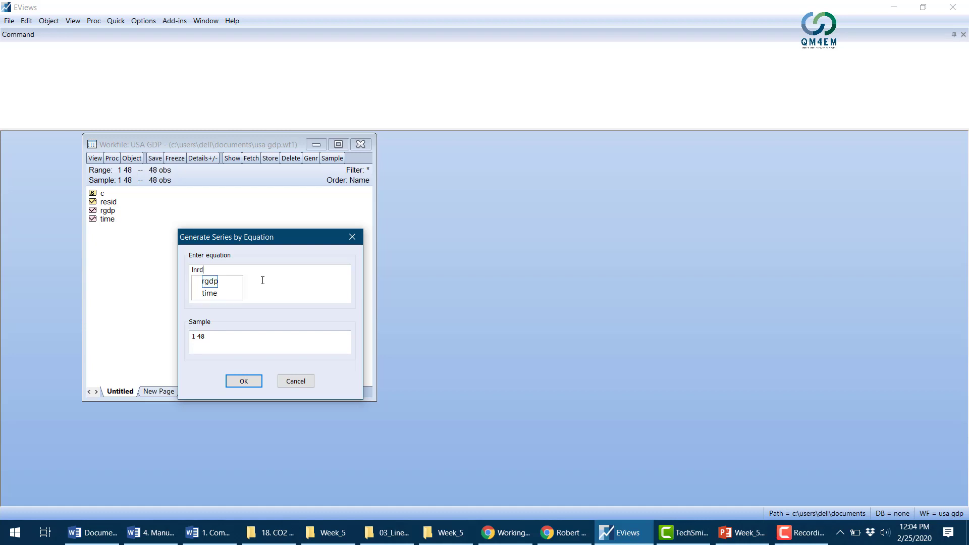
text( =)
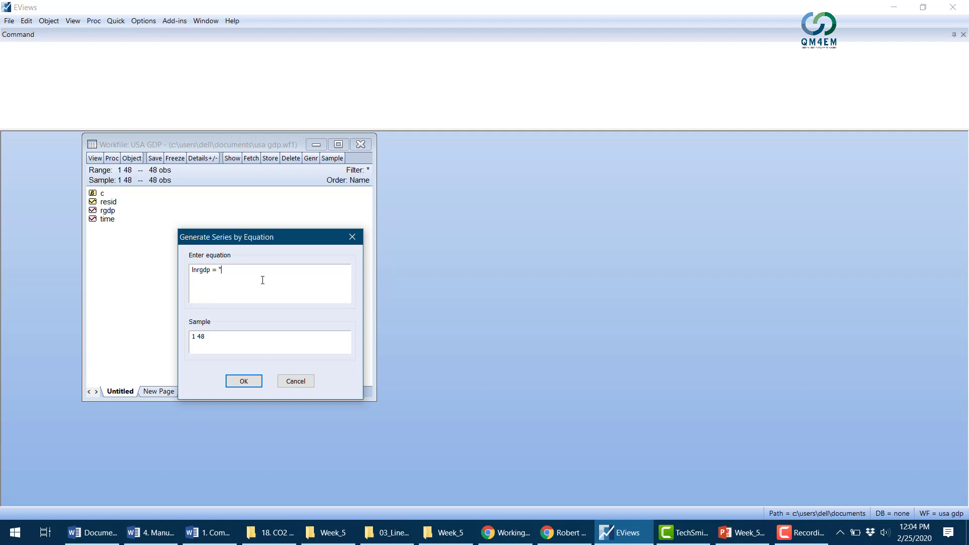
text( @log(rgdp)
key(Escape)
text())
click(235, 376)
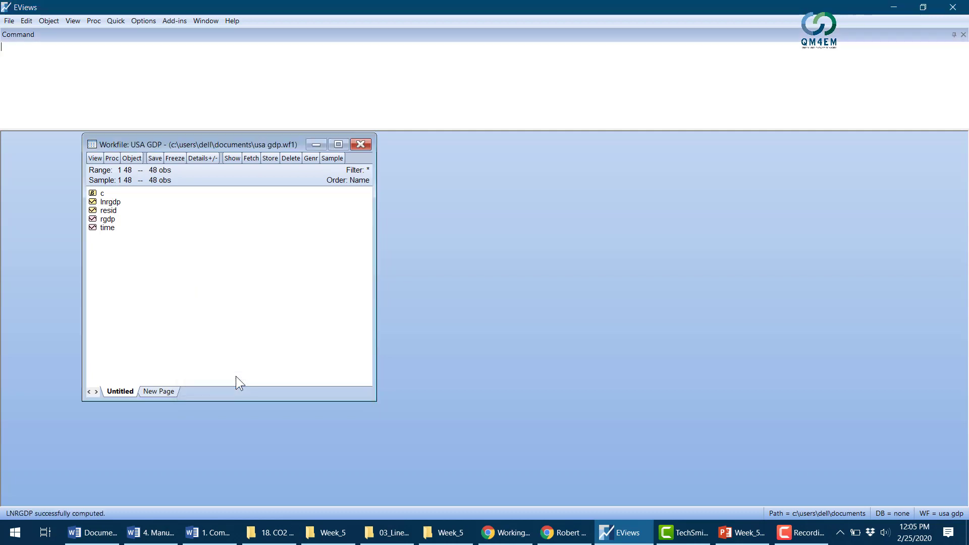
Open the lnrgdp and time series together as an equation
click(116, 205)
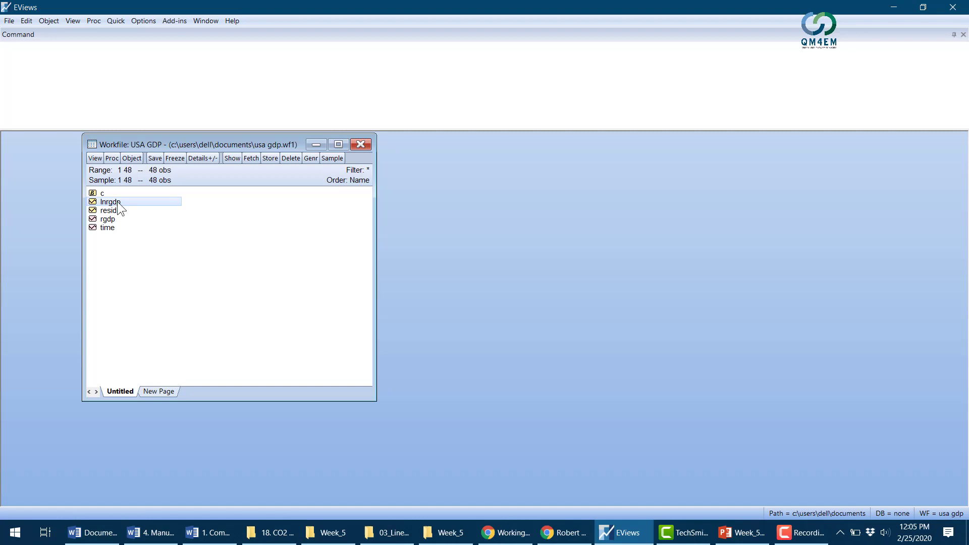
ctrl+click(112, 227)
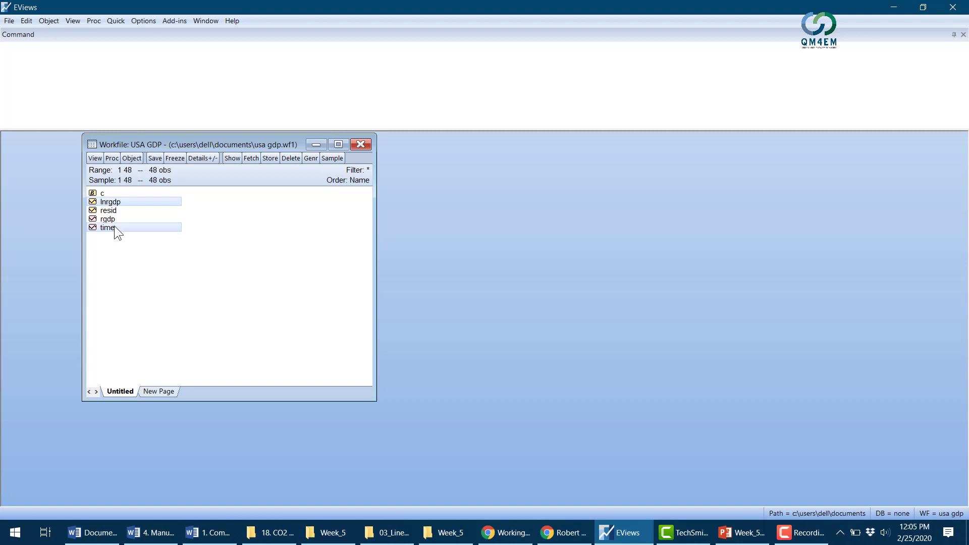
right_click(122, 228)
mouse_move(168, 236)
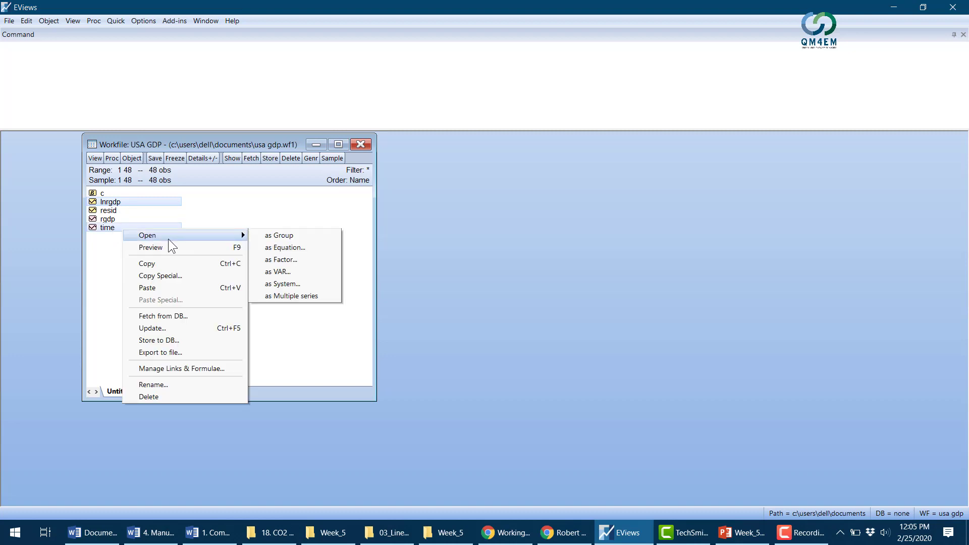
click(279, 247)
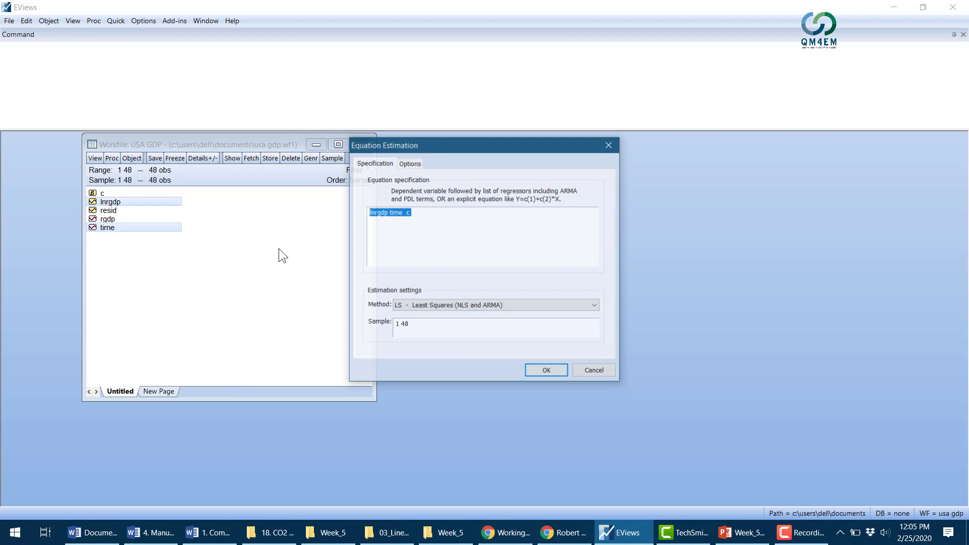
Run the least-squares estimation of lnrgdp on time and c over sample 1 48
click(393, 223)
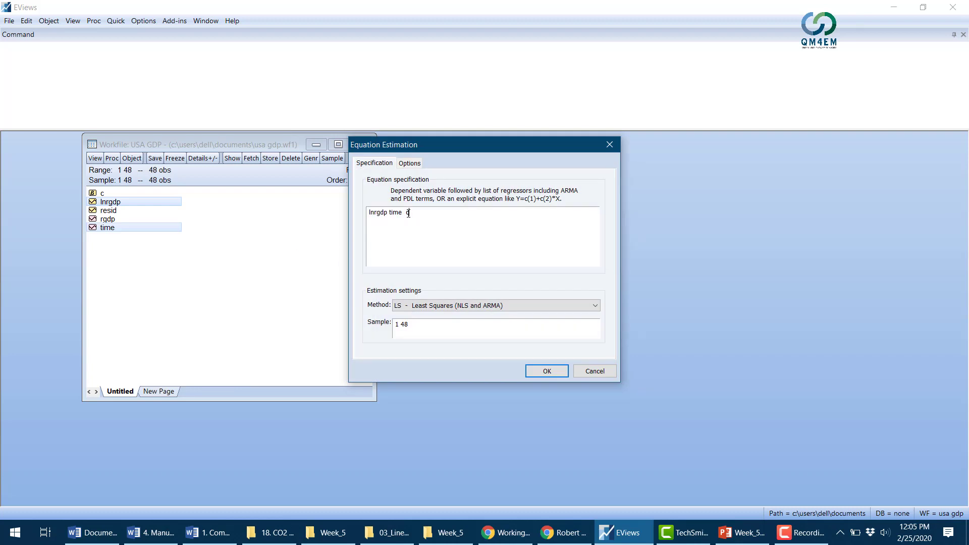
click(556, 373)
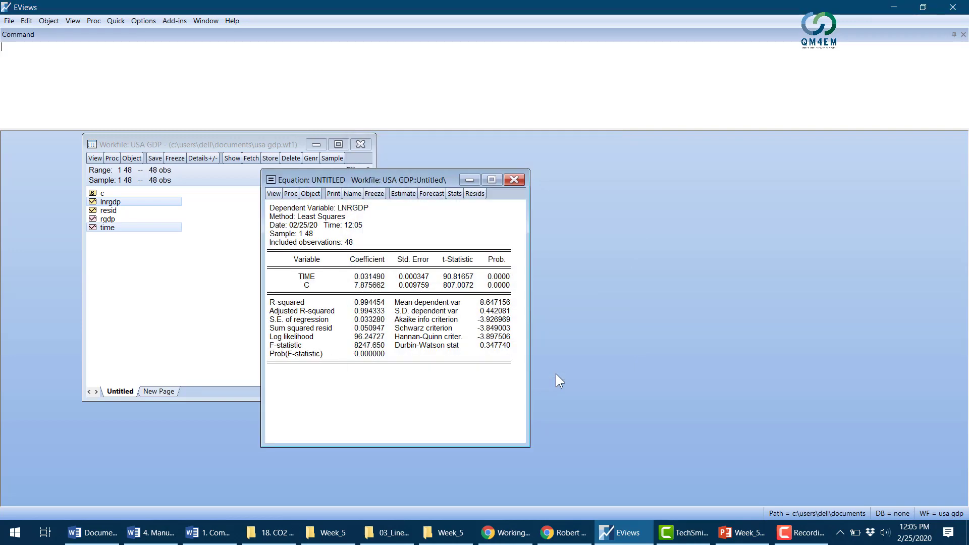